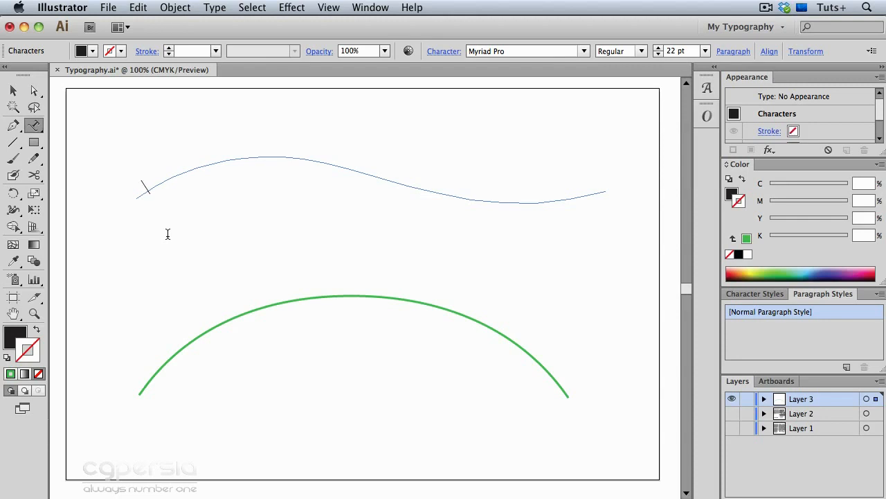
Enter "We took a breezy excursion and gathered jonquils by the river slopes" on the wavy path and move its start bracket to the path's left end.
{"action": "type", "text": "We took a breezy excursion and gathered jonquils by the river slopes"}
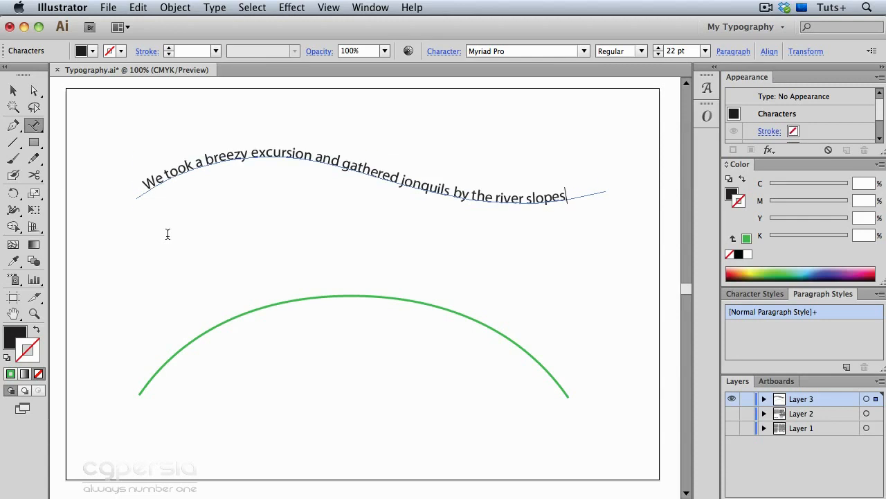
{"action": "left_click", "coordinate": [36, 91]}
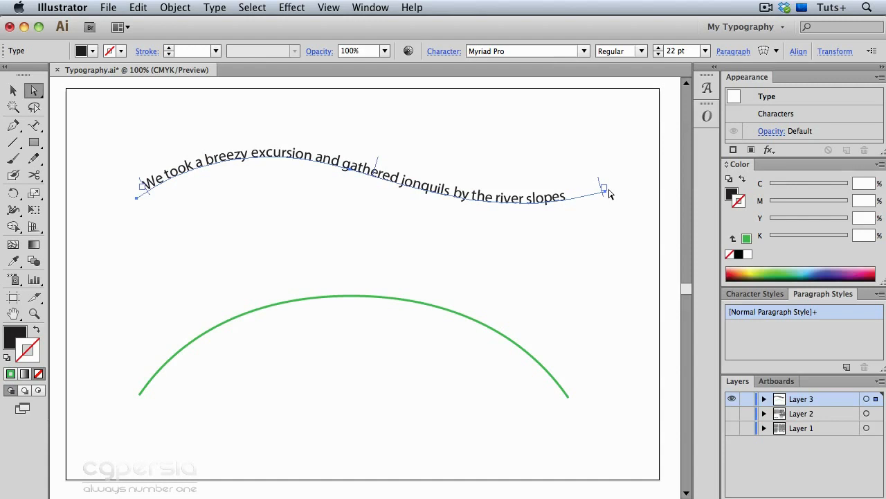
{"action": "left_click_drag", "start_coordinate": [150, 196], "coordinate": [137, 202]}
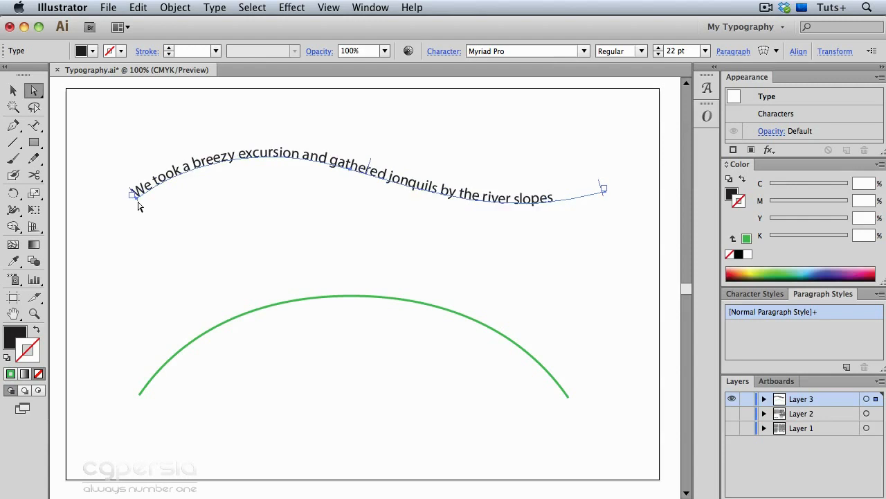
Centre the paragraph alignment of the text along the wavy path.
{"action": "left_click", "coordinate": [729, 54]}
{"action": "left_click", "coordinate": [619, 75]}
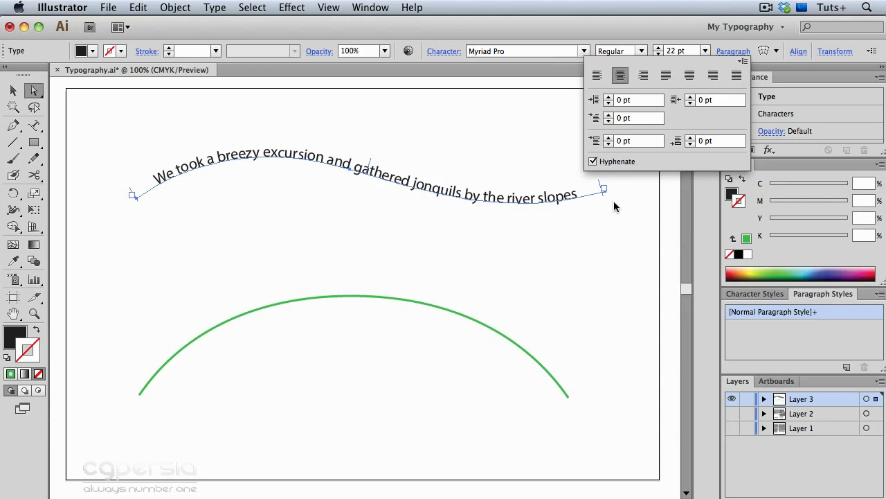
{"action": "key", "text": "Escape"}
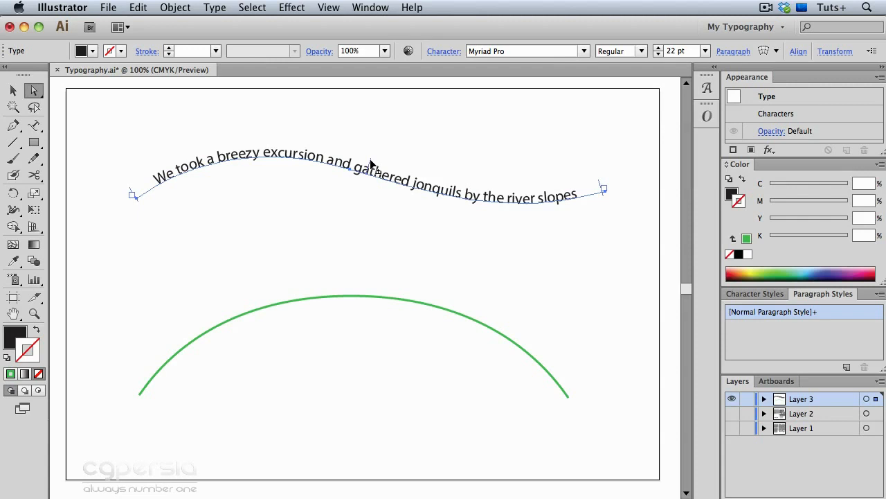
Flip the wavy text to the underside of its path using the centre bracket, and flip it back to the upper side.
{"action": "left_click_drag", "start_coordinate": [368, 162], "coordinate": [367, 192]}
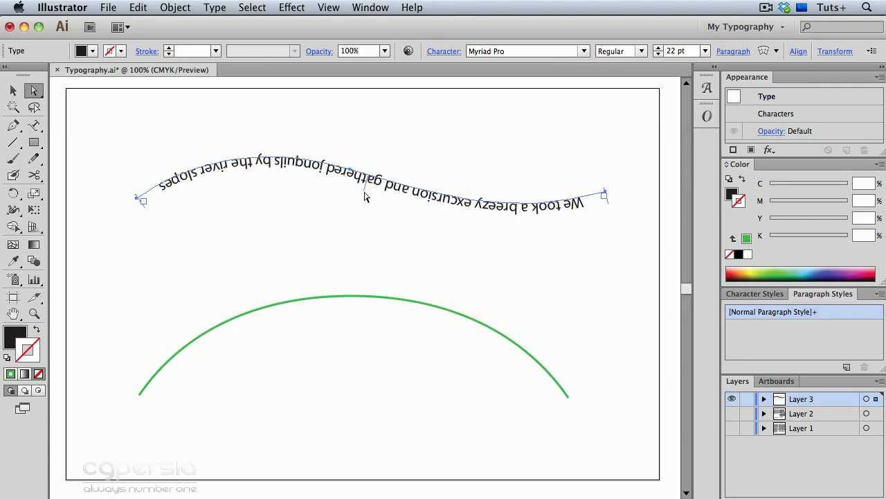
{"action": "left_click_drag", "start_coordinate": [367, 188], "coordinate": [367, 175]}
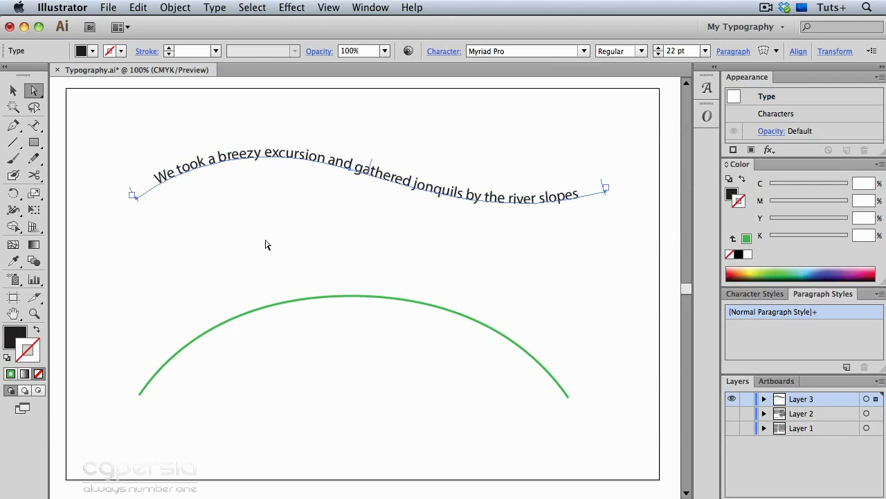
Enter "We took a breezy excursion and gathered jonquils by the river slopes" along the green arc and move its start bracket to the arc's left end.
{"action": "left_click", "coordinate": [38, 129]}
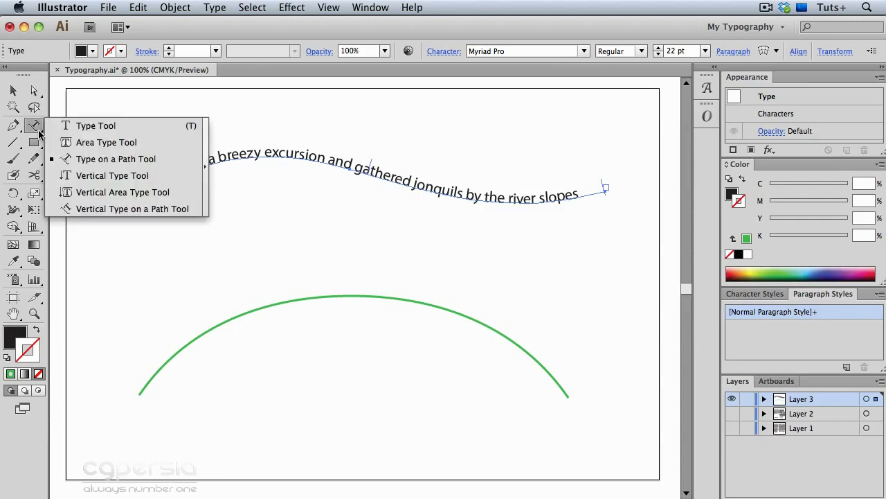
{"action": "left_click", "coordinate": [71, 126]}
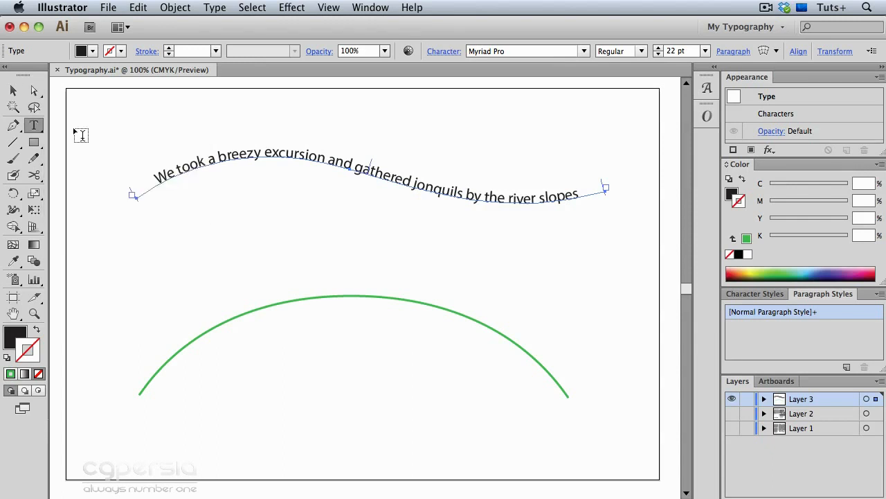
{"action": "left_click", "coordinate": [163, 363]}
{"action": "type", "text": "We took a breezy excursion and gathered jonquils by the river slopes"}
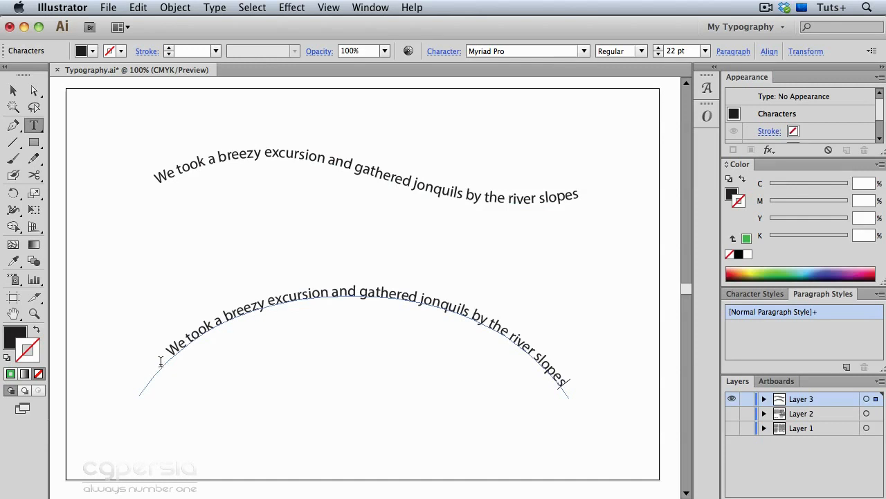
{"action": "left_click", "coordinate": [35, 92]}
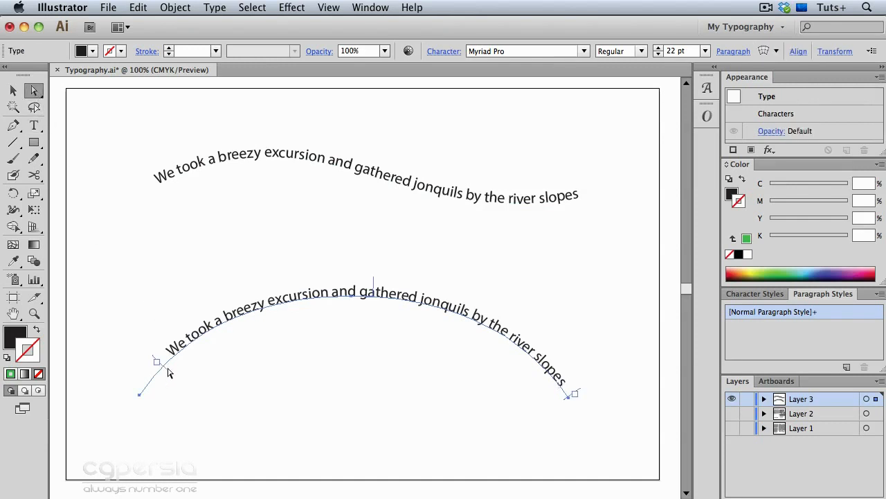
{"action": "left_click_drag", "start_coordinate": [165, 372], "coordinate": [146, 404]}
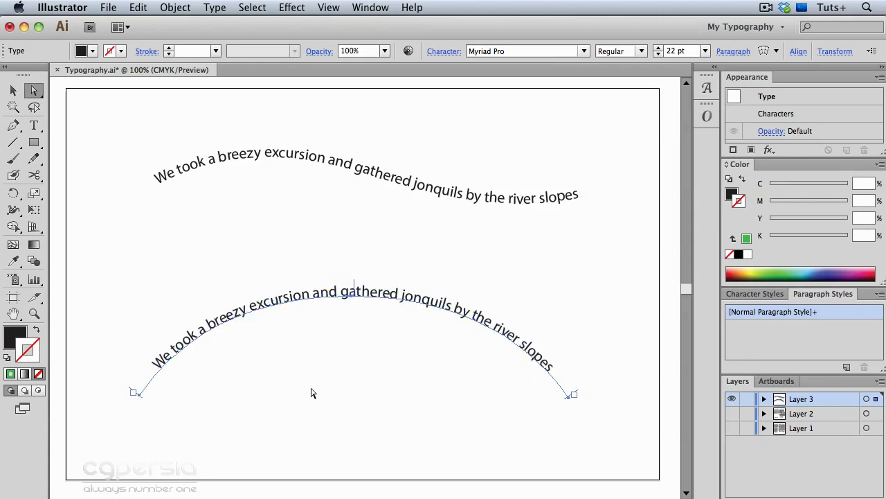
Open Type on a Path Options for the arc text with Preview enabled, and try the Flip option on and off.
{"action": "left_click", "coordinate": [212, 8]}
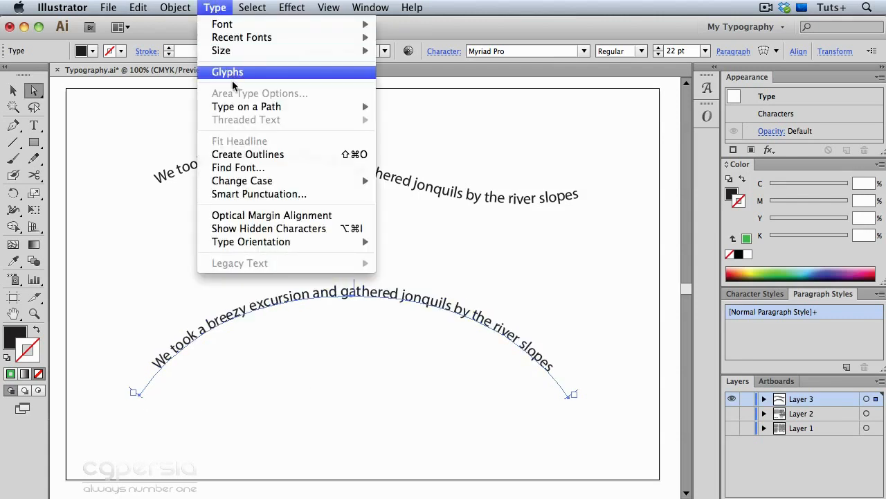
{"action": "mouse_move", "coordinate": [239, 108]}
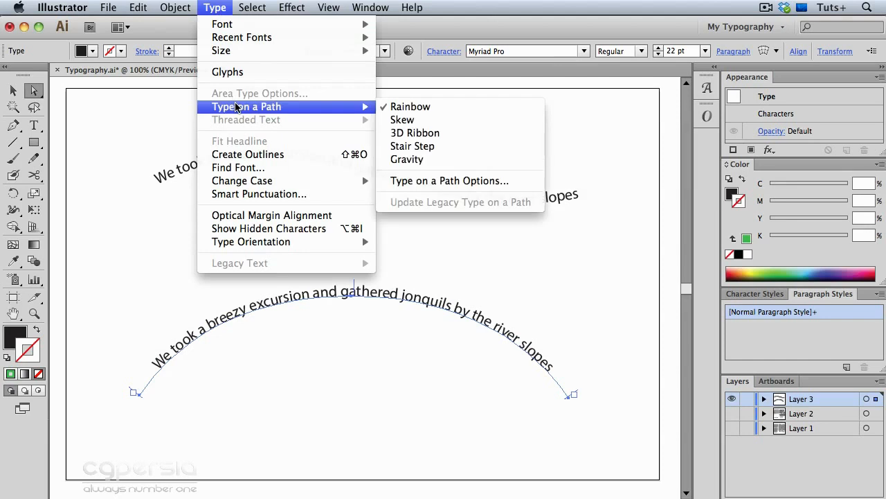
{"action": "left_click", "coordinate": [430, 180]}
{"action": "left_click", "coordinate": [452, 240]}
{"action": "left_click", "coordinate": [587, 167]}
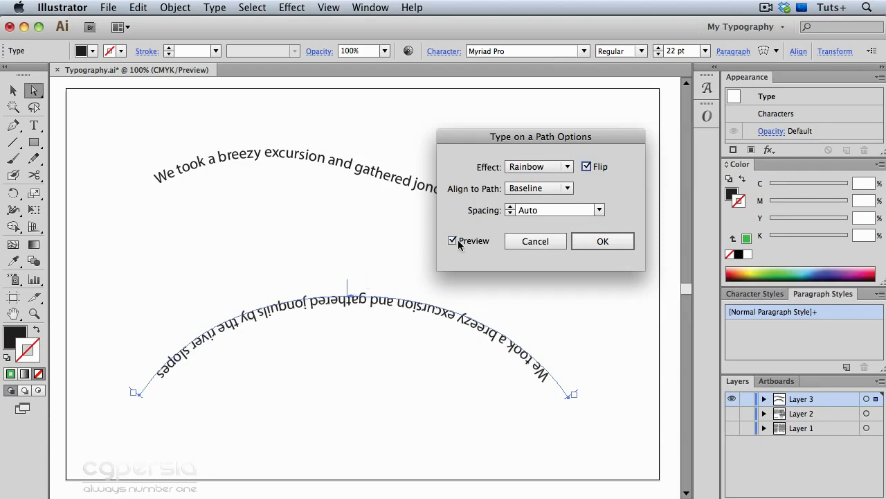
{"action": "left_click", "coordinate": [586, 168]}
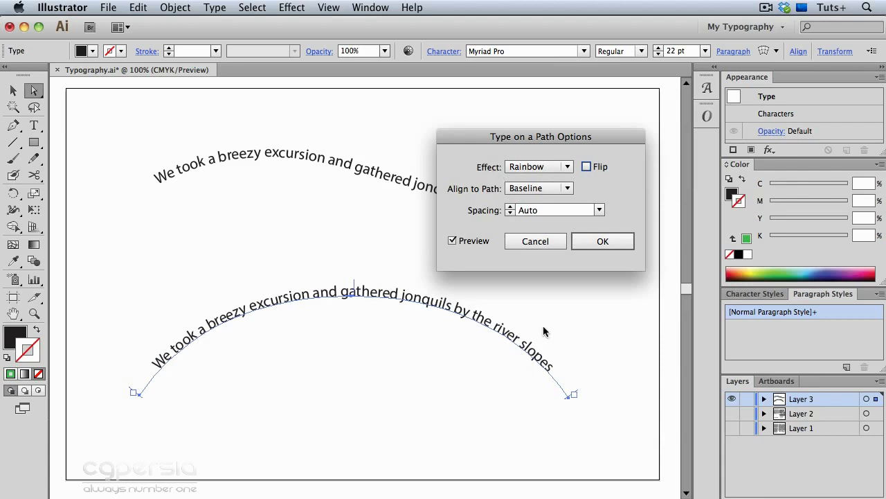
Preview the Skew, 3D Ribbon, Stair Step and Gravity effects on the arc text, and return the effect to Rainbow.
{"action": "left_click", "coordinate": [566, 169]}
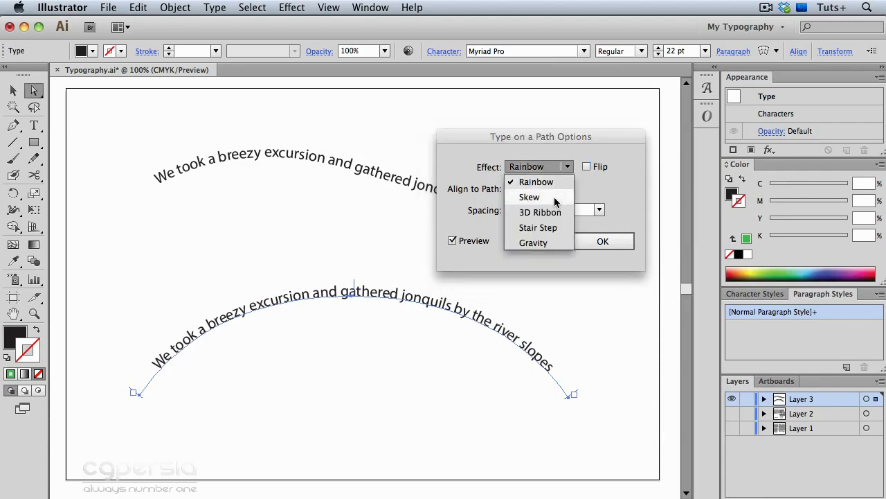
{"action": "left_click", "coordinate": [556, 201]}
{"action": "left_click", "coordinate": [561, 170]}
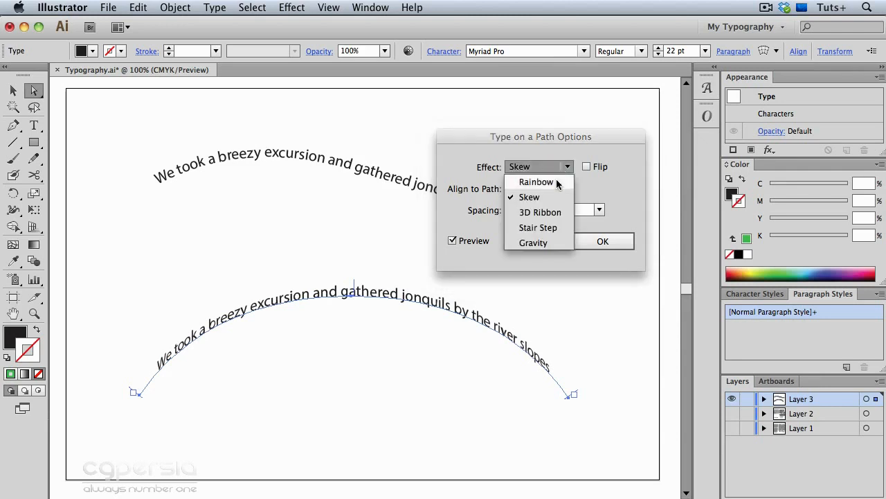
{"action": "left_click", "coordinate": [554, 212]}
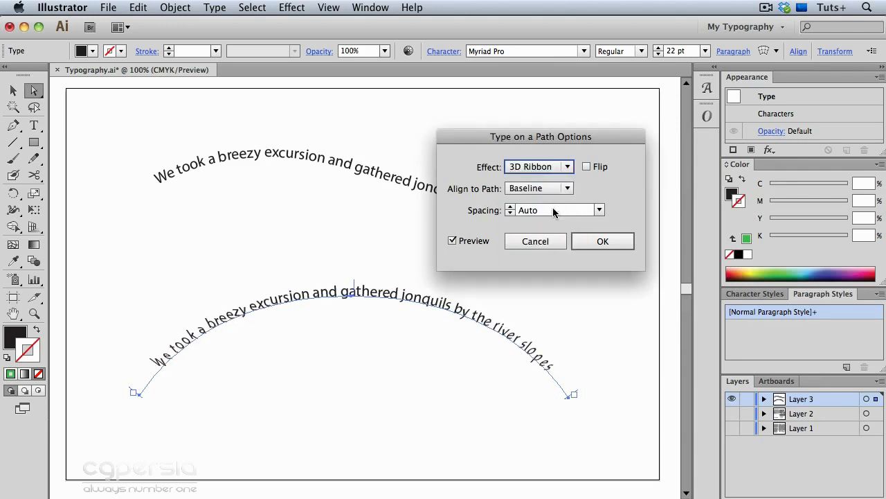
{"action": "left_click", "coordinate": [564, 171]}
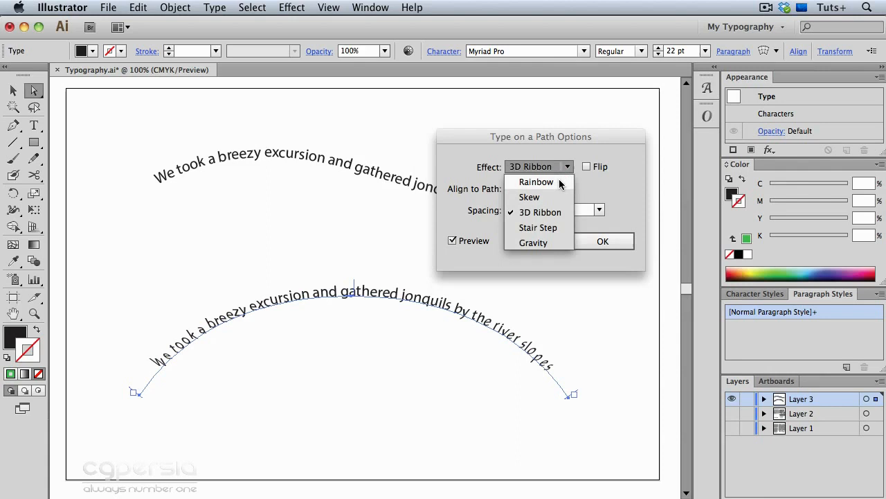
{"action": "left_click", "coordinate": [552, 226]}
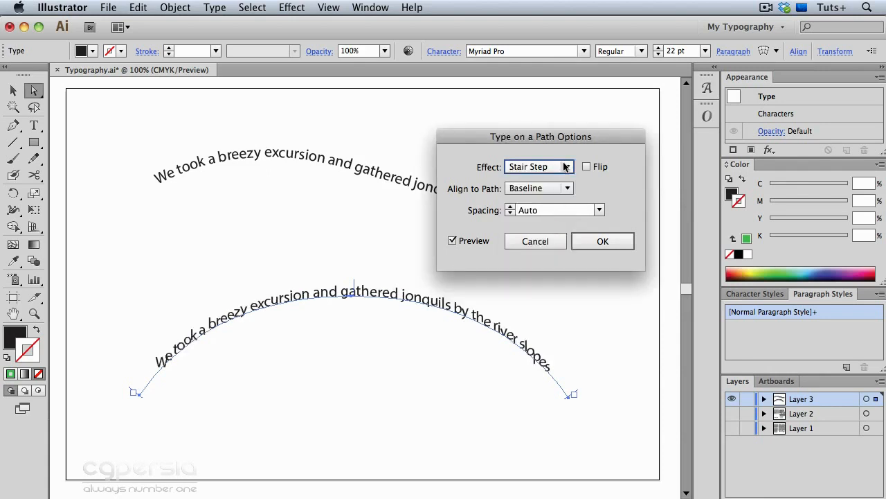
{"action": "left_click", "coordinate": [562, 166]}
{"action": "left_click", "coordinate": [551, 241]}
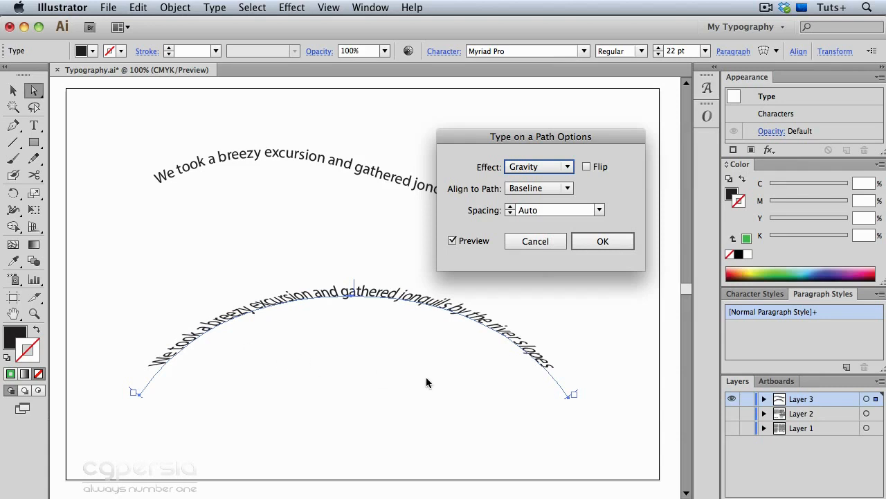
{"action": "left_click", "coordinate": [551, 168]}
{"action": "left_click", "coordinate": [532, 181]}
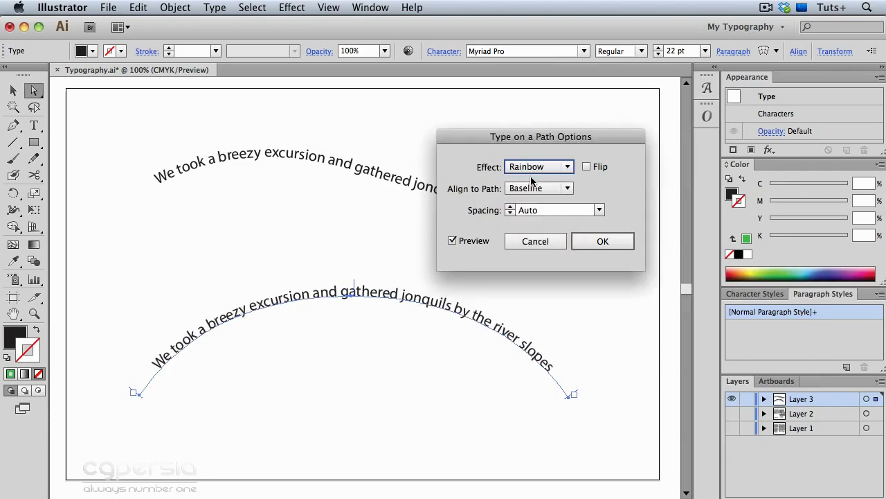
Preview the arc text aligned to the path by Center, Descender and Ascender, and return the alignment to Baseline.
{"action": "left_click", "coordinate": [567, 189]}
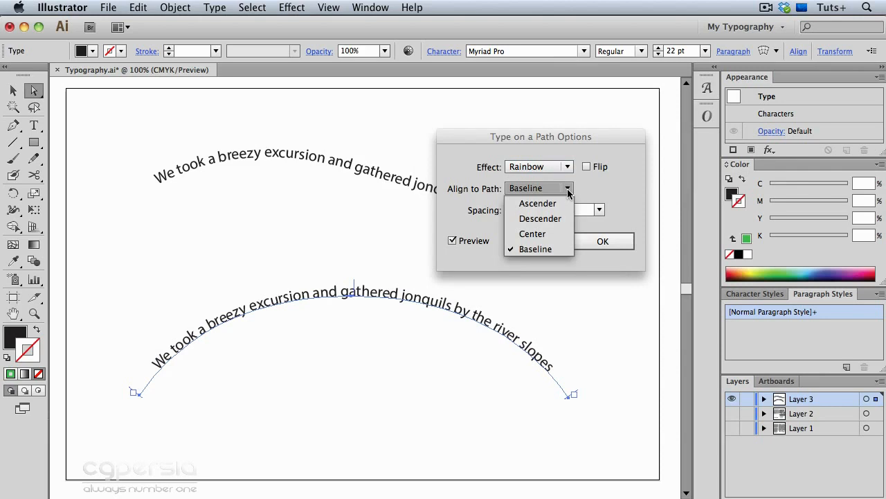
{"action": "left_click", "coordinate": [558, 234]}
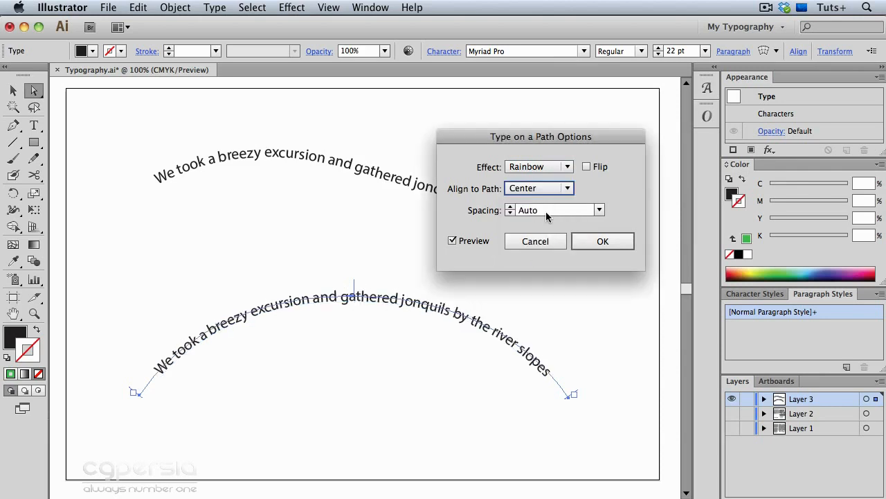
{"action": "left_click", "coordinate": [567, 188]}
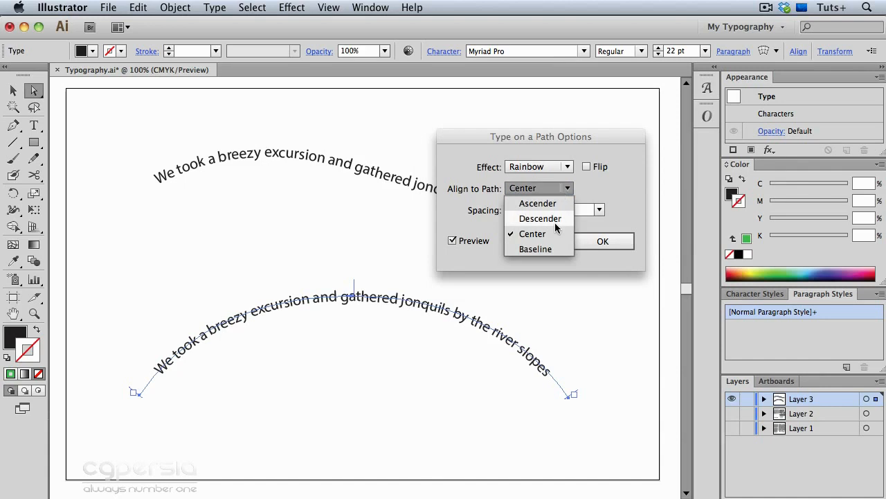
{"action": "left_click", "coordinate": [556, 223]}
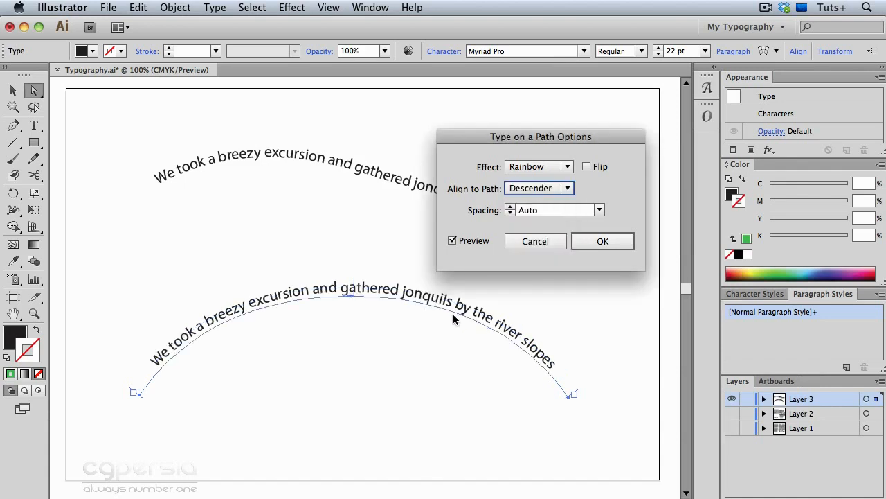
{"action": "left_click", "coordinate": [547, 191]}
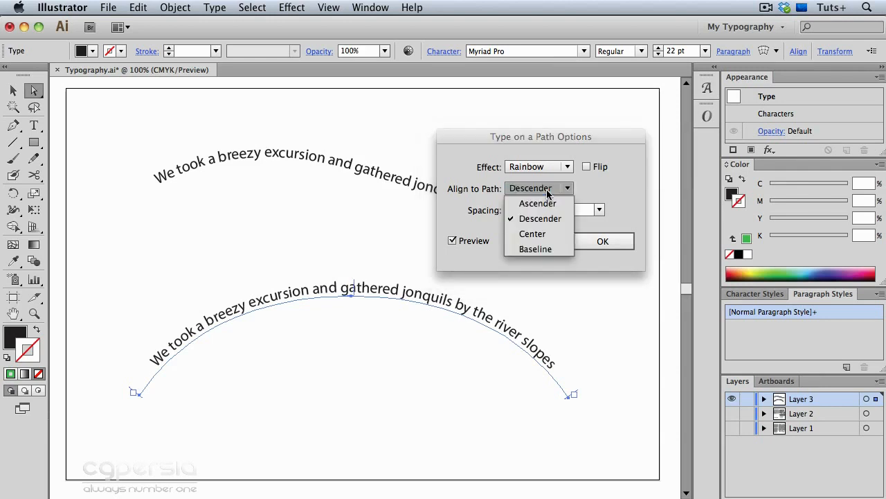
{"action": "left_click", "coordinate": [545, 203]}
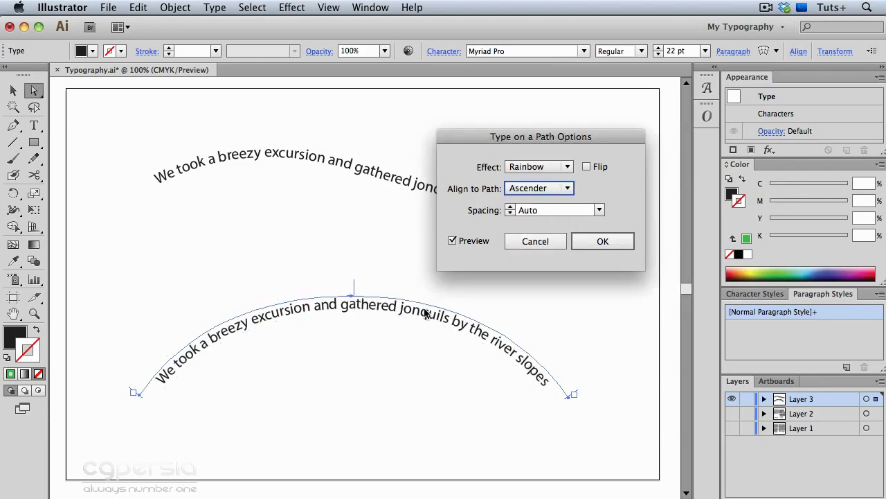
{"action": "left_click", "coordinate": [567, 188]}
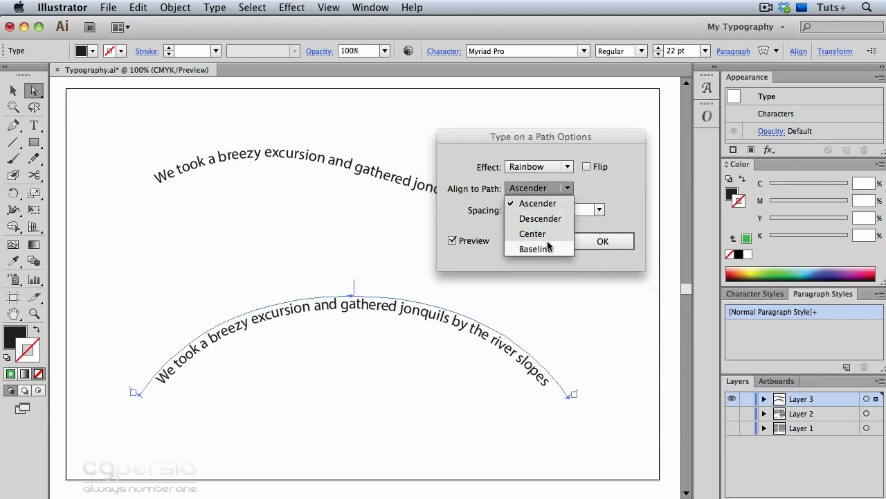
{"action": "left_click", "coordinate": [547, 248]}
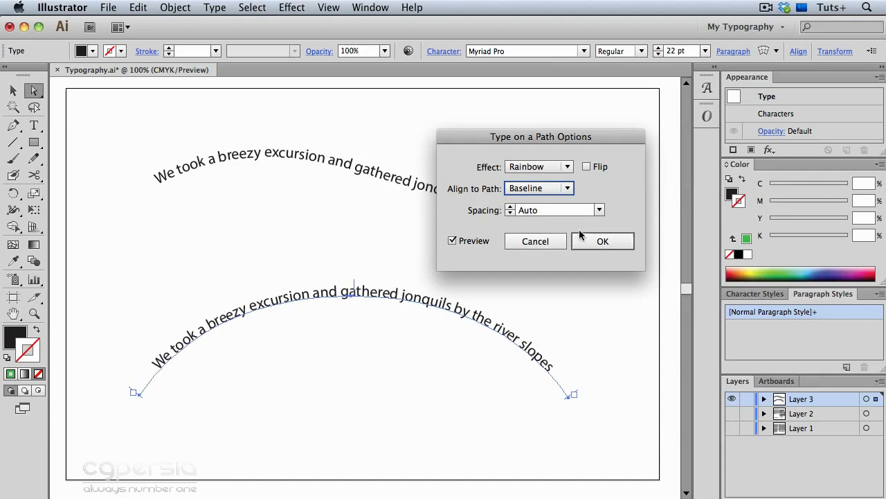
Set the arc text's character spacing on the path to -15.
{"action": "left_click", "coordinate": [600, 210]}
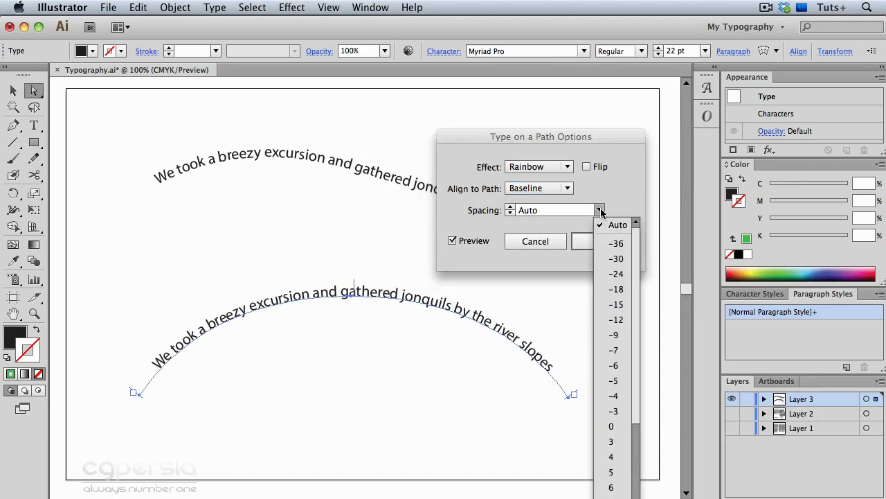
{"action": "left_click", "coordinate": [616, 304]}
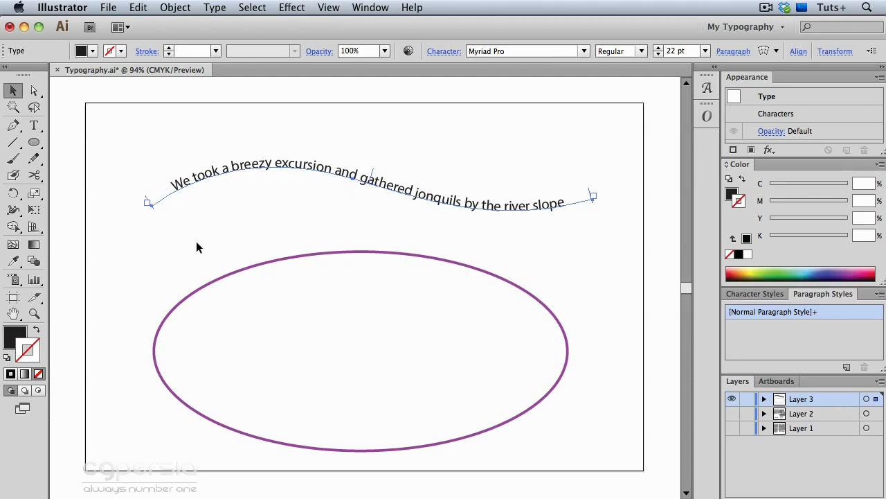
Place "Sweet marjoram grew in luxuriant profusion by the window overlooking the Aztec city" along the ellipse's outline and view its paragraph alignment options.
{"action": "left_click", "coordinate": [37, 126]}
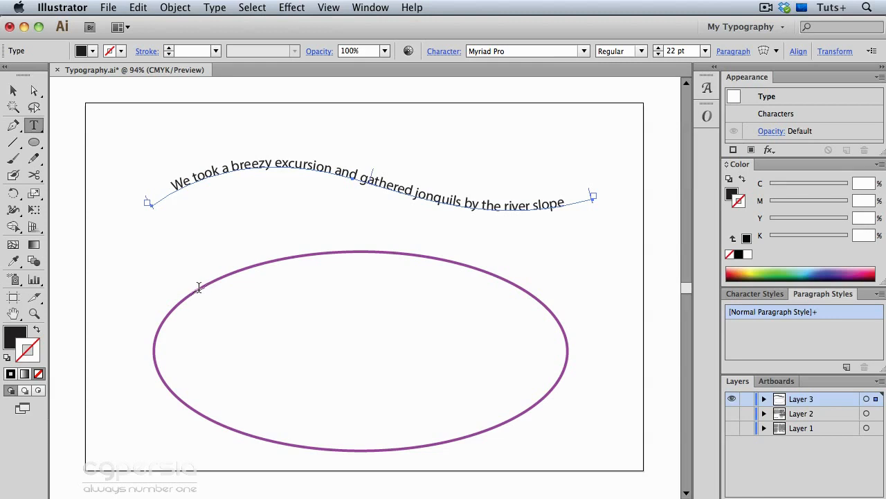
{"action": "left_click", "coordinate": [198, 286]}
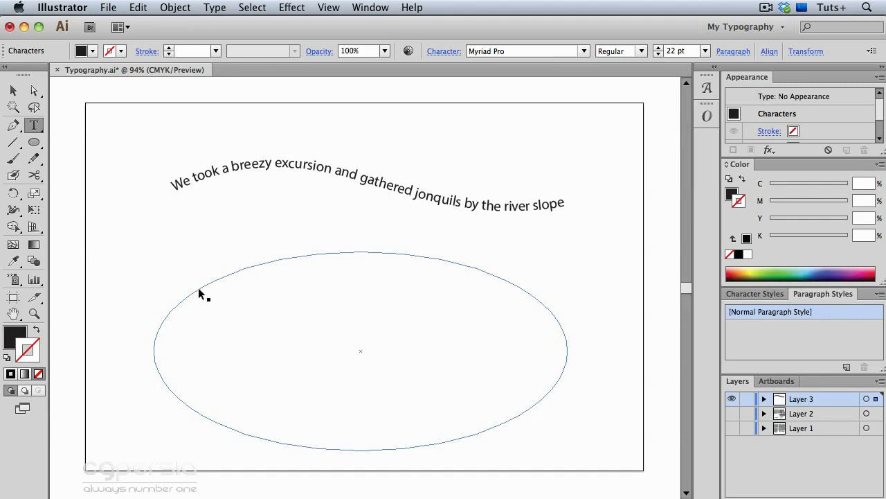
{"action": "type", "text": "Sweet marjoram grew in luxuriant profusion by the window overlooking the Aztec city"}
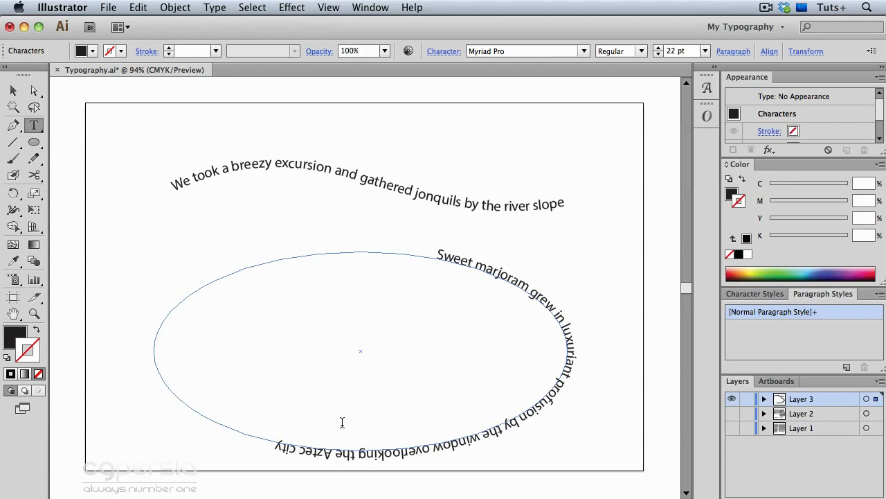
{"action": "left_click", "coordinate": [730, 52]}
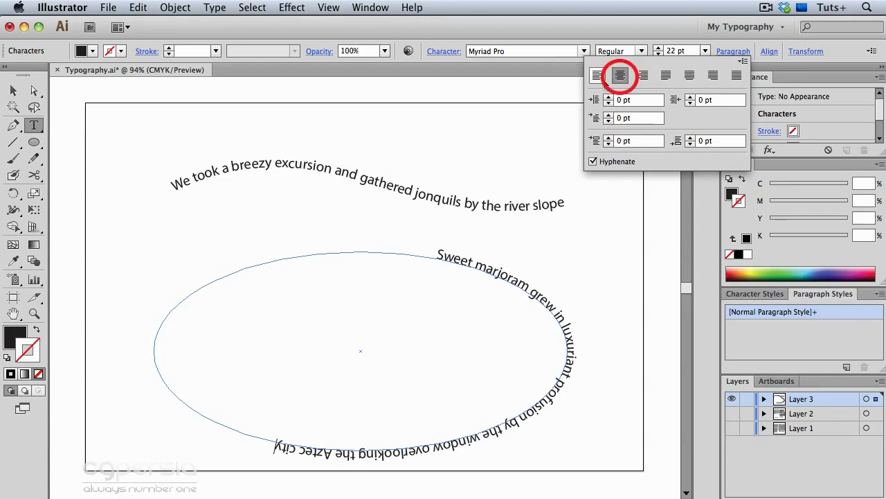
Move the ellipse text's end bracket along the path from the upper left to the lower right of the ellipse.
{"action": "left_click", "coordinate": [28, 89]}
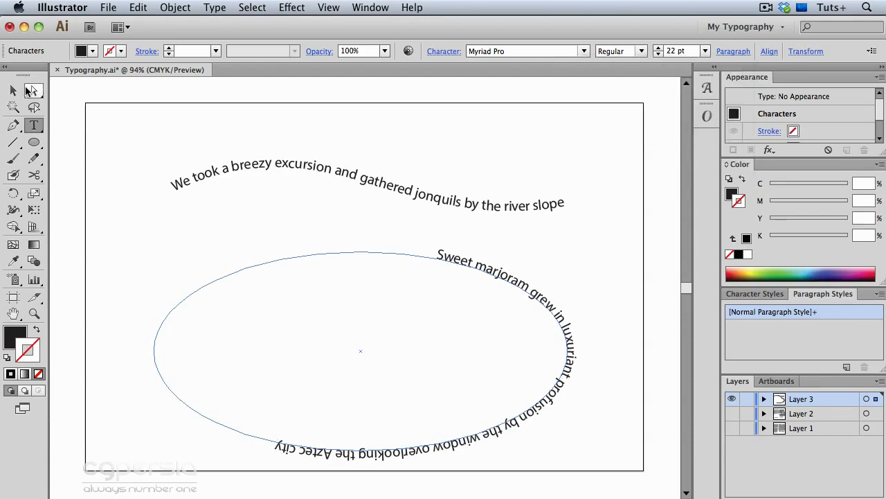
{"action": "left_click", "coordinate": [32, 90]}
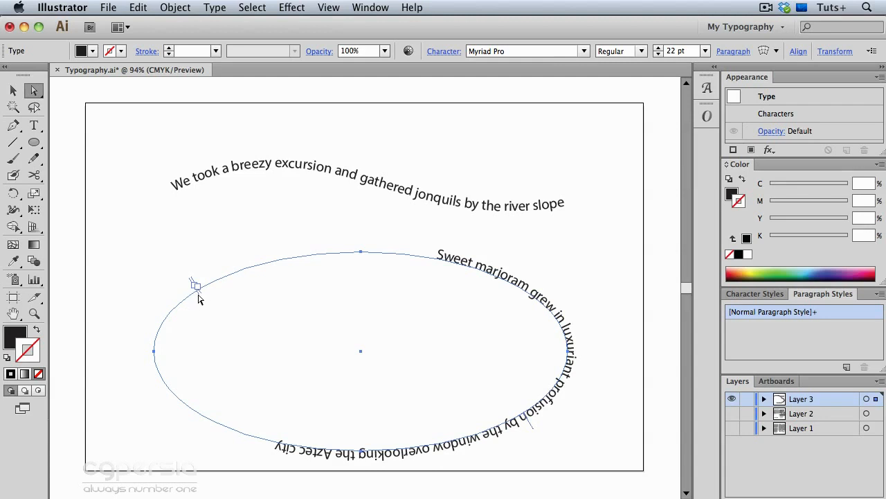
{"action": "left_click_drag", "start_coordinate": [198, 293], "coordinate": [481, 424]}
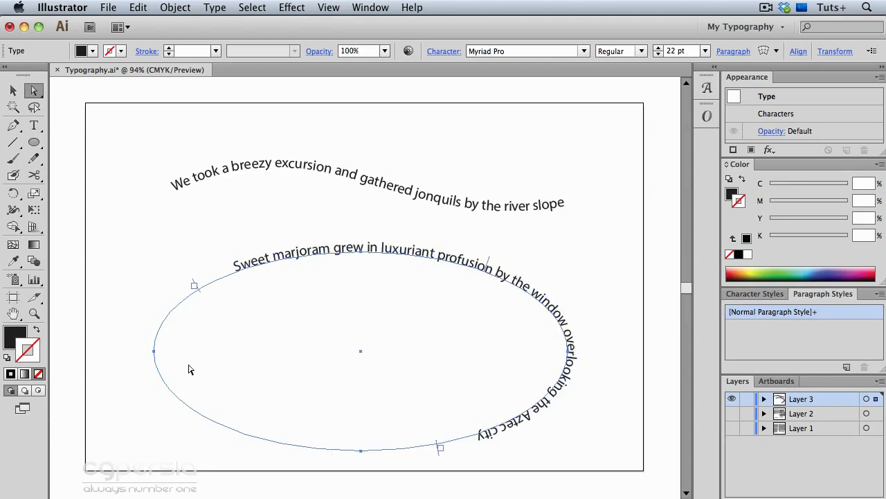
Turn on Smart Guides and move the ellipse text's start bracket to the left anchor point and its end bracket to the right one.
{"action": "left_click", "coordinate": [328, 8]}
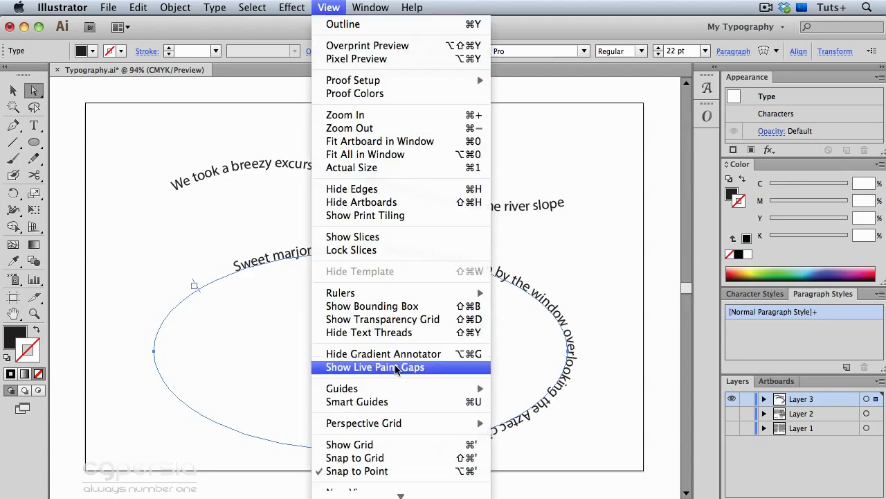
{"action": "left_click", "coordinate": [399, 401]}
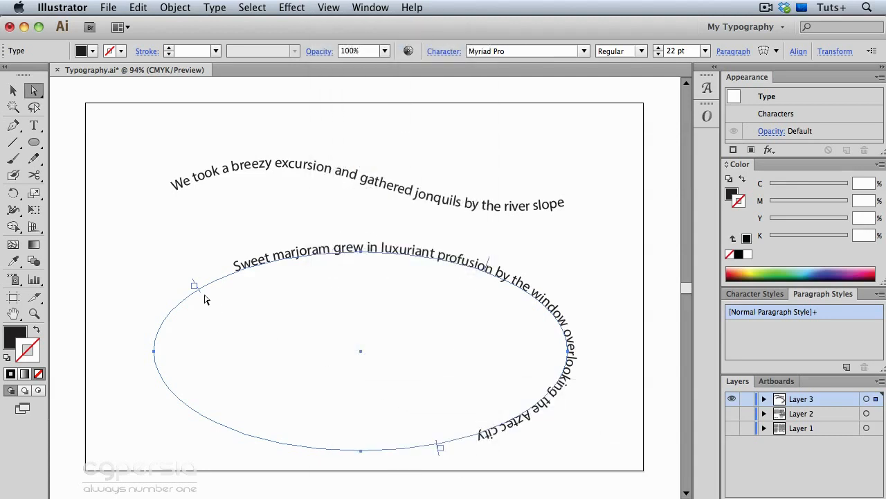
{"action": "left_click_drag", "start_coordinate": [198, 291], "coordinate": [158, 355]}
{"action": "left_click_drag", "start_coordinate": [440, 455], "coordinate": [583, 354]}
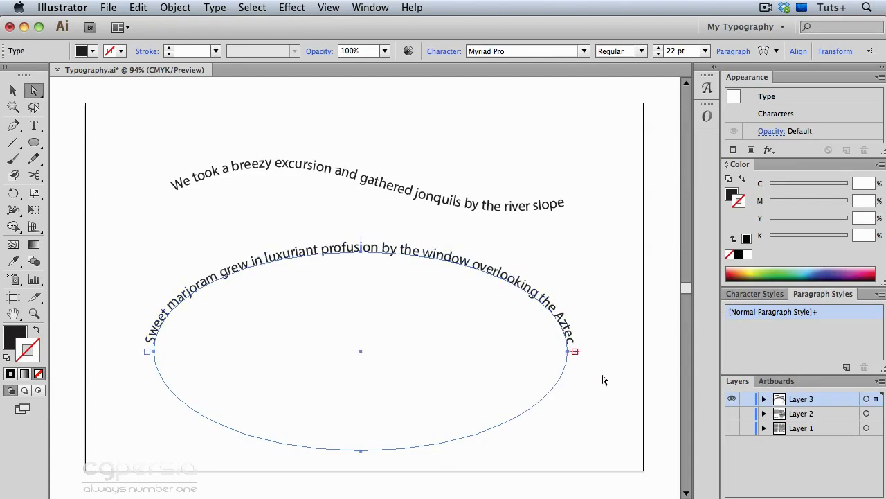
Reduce all the text on the ellipse to 18 pt so it fits the upper half, and deselect it.
{"action": "left_click", "coordinate": [603, 376]}
{"action": "key", "text": "t"}
{"action": "left_click", "coordinate": [559, 312]}
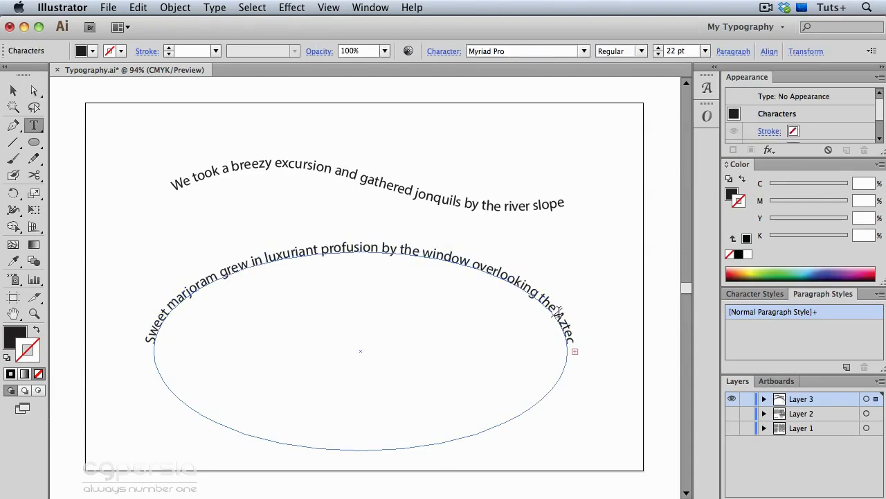
{"action": "key", "text": "super+a"}
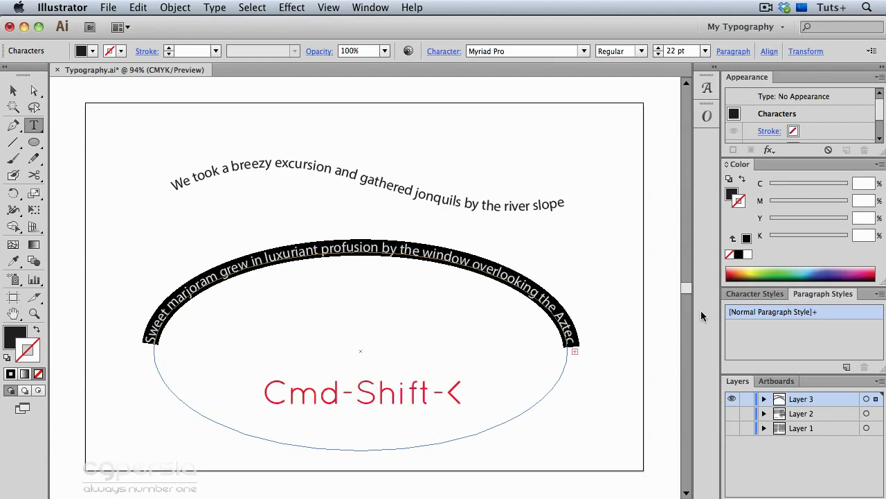
{"action": "key", "text": "super+shift+comma"}
{"action": "key", "text": "super+shift+comma"}
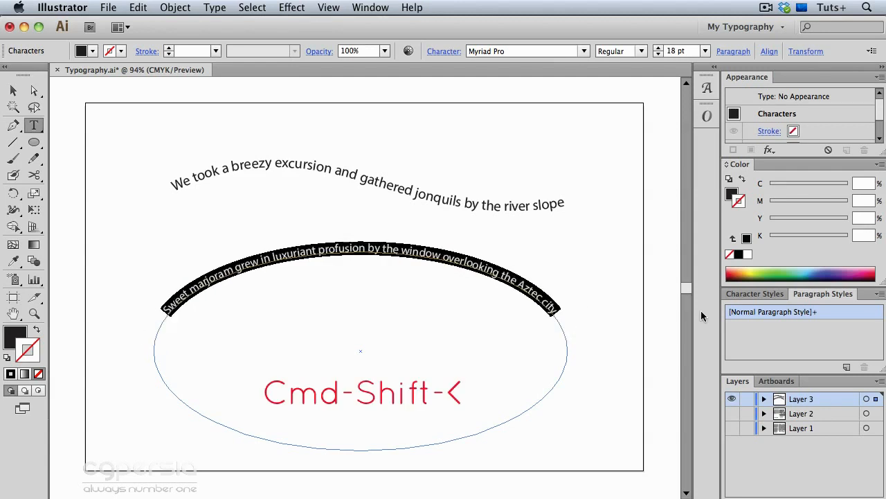
{"action": "key", "text": "super+shift+a"}
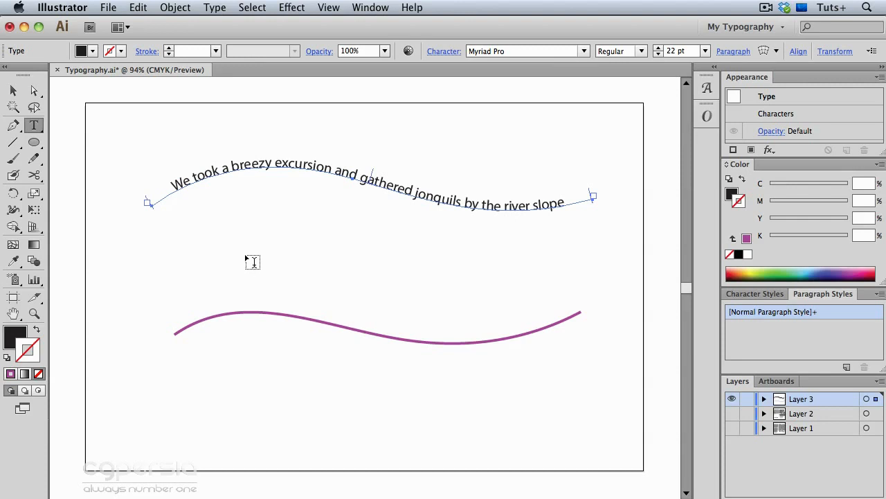
Paste the sentence beginning "The July sun caused" after "slope" on the upper curve and thread the overflow onto the lower curve.
{"action": "left_click", "coordinate": [563, 199]}
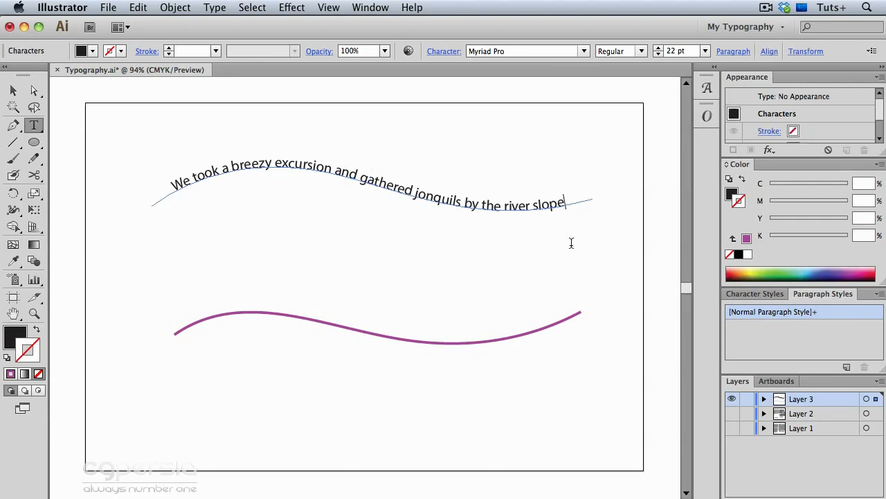
{"action": "key", "text": "super+v"}
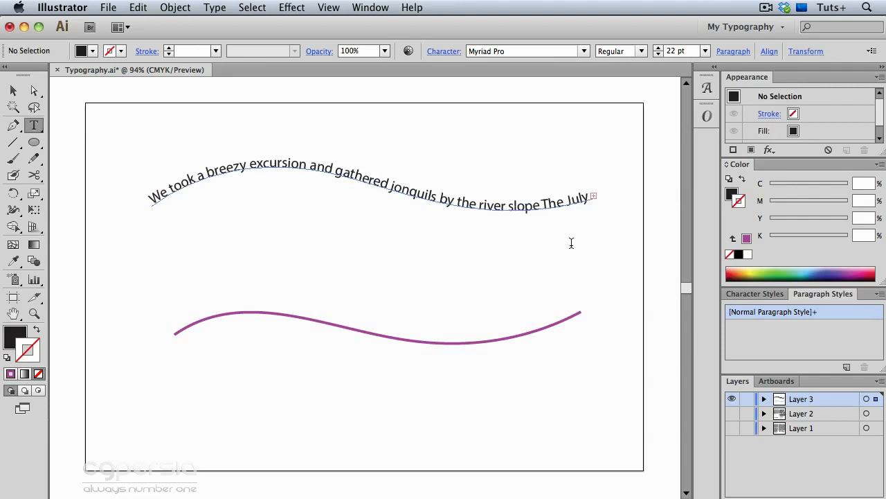
{"action": "left_click", "coordinate": [14, 91]}
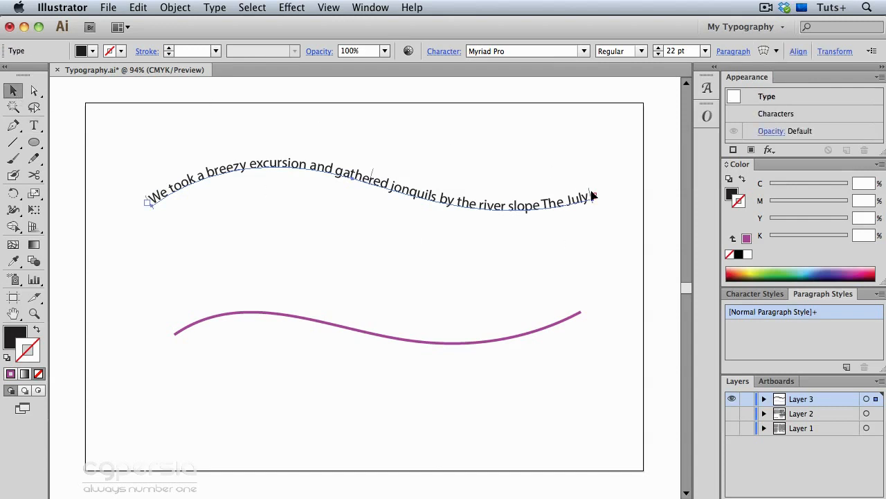
{"action": "key", "text": "t"}
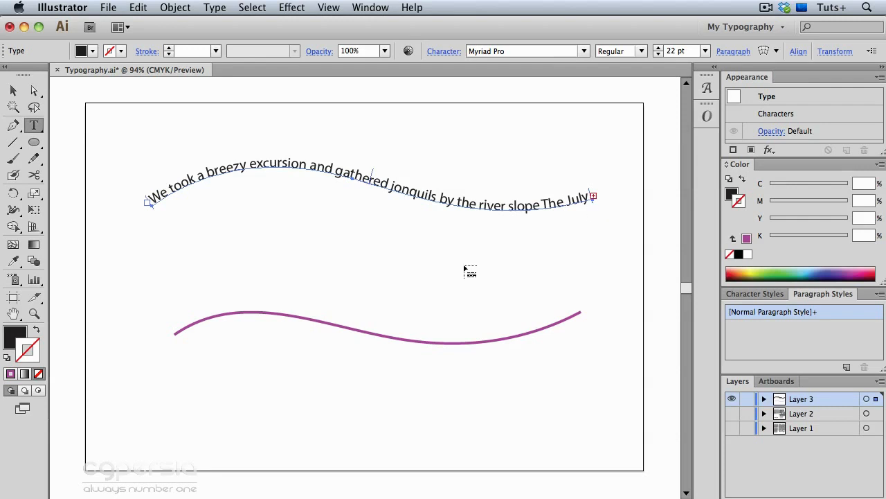
{"action": "left_click", "coordinate": [198, 322]}
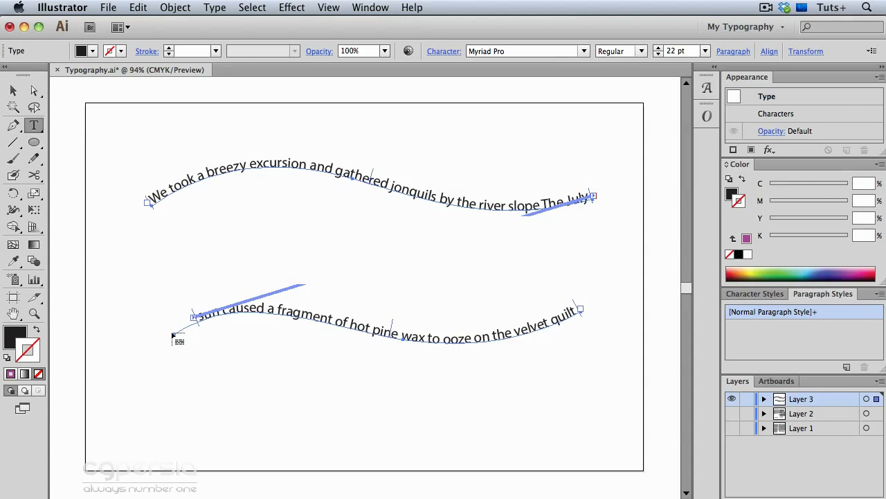
Move the threaded text's start bracket to the left end of the lower curve.
{"action": "left_click", "coordinate": [34, 90]}
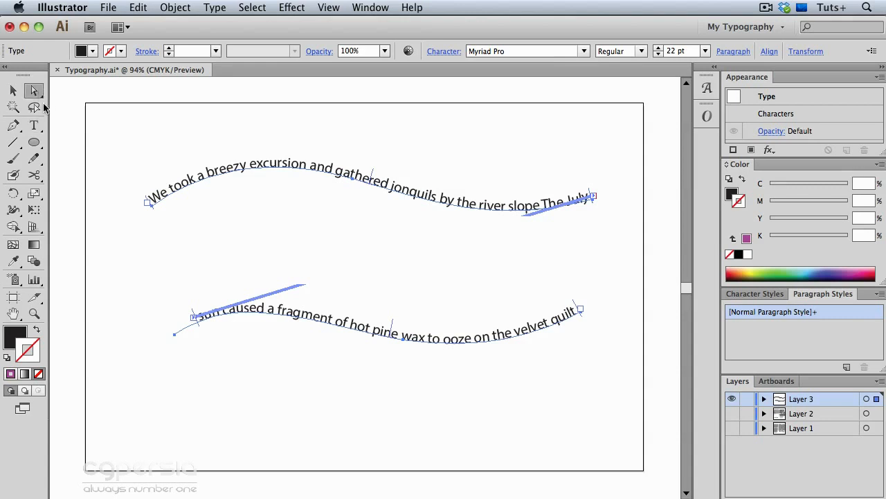
{"action": "left_click_drag", "start_coordinate": [199, 325], "coordinate": [175, 338]}
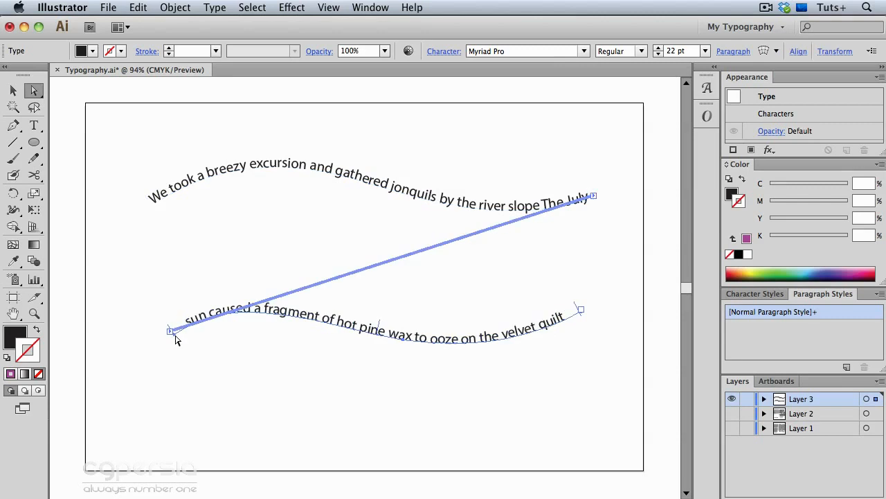